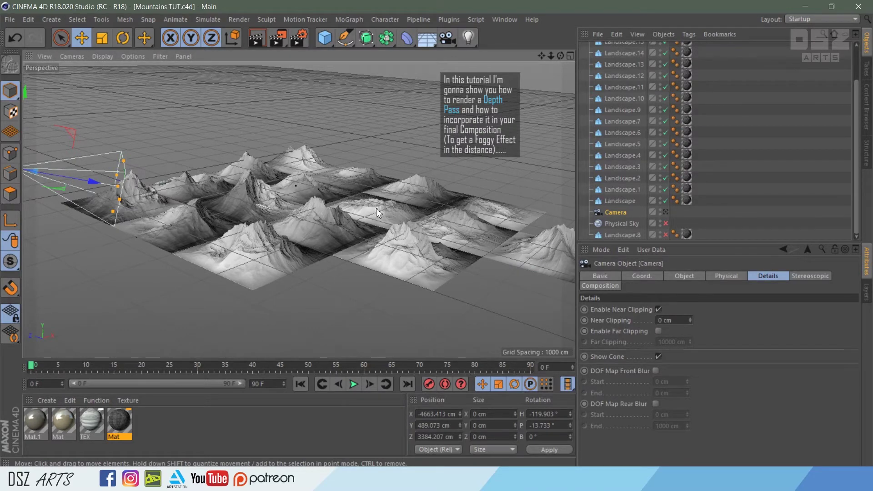
# - Save the scene, view the mountains through the scene camera and change viewport shading
pyautogui.moveTo(276, 279)
pyautogui.keyDown('alt'); pyautogui.mouseDown()
pyautogui.moveTo(313, 288)
pyautogui.moveTo(248, 286)
pyautogui.moveTo(264, 285)
pyautogui.mouseUp(); pyautogui.keyUp('alt')
pyautogui.hotkey('ctrl', 's')
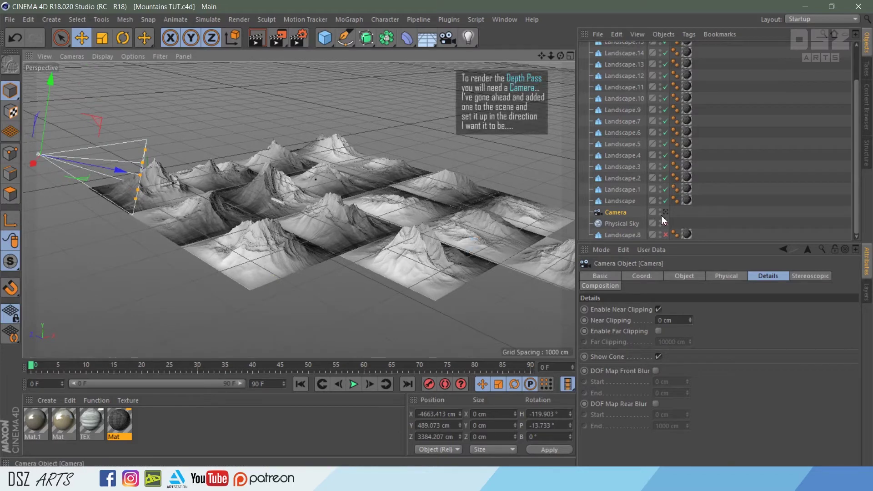
pyautogui.click(666, 213)
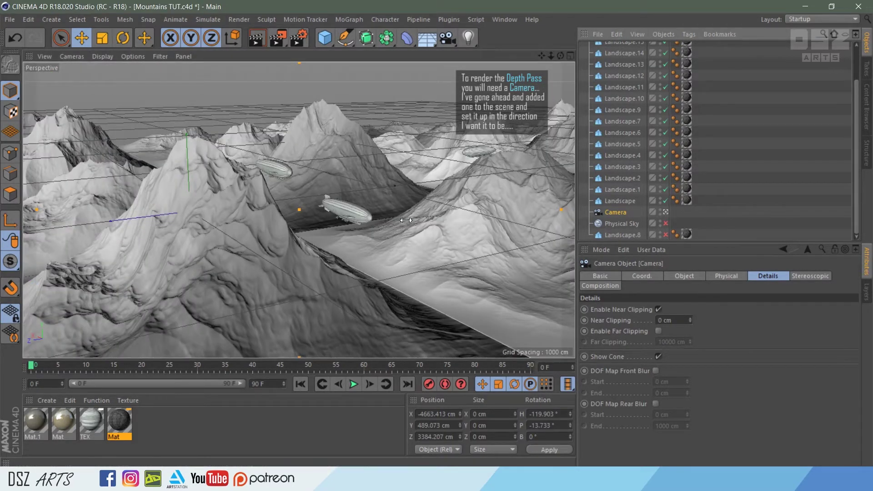
pyautogui.click(106, 55)
pyautogui.click(110, 75)
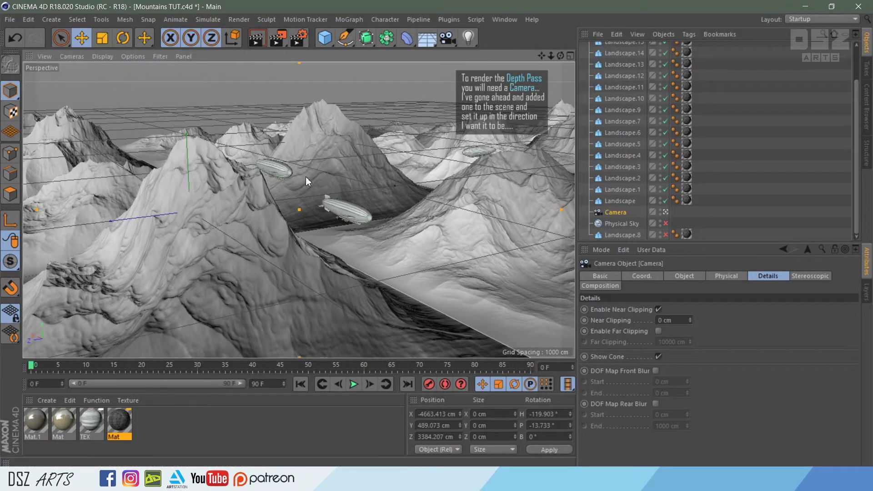
pyautogui.click(100, 57)
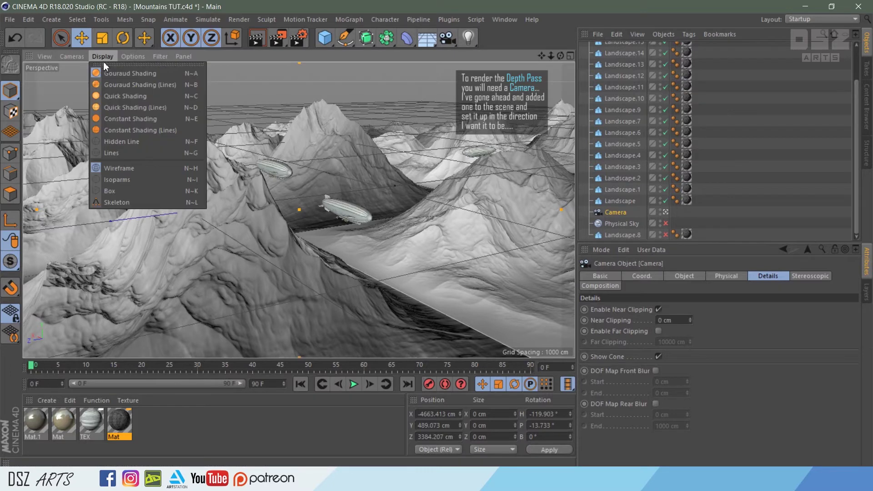
pyautogui.click(109, 72)
# - Frame all landscape tiles and the camera, then inspect the two airships
pyautogui.press('h')
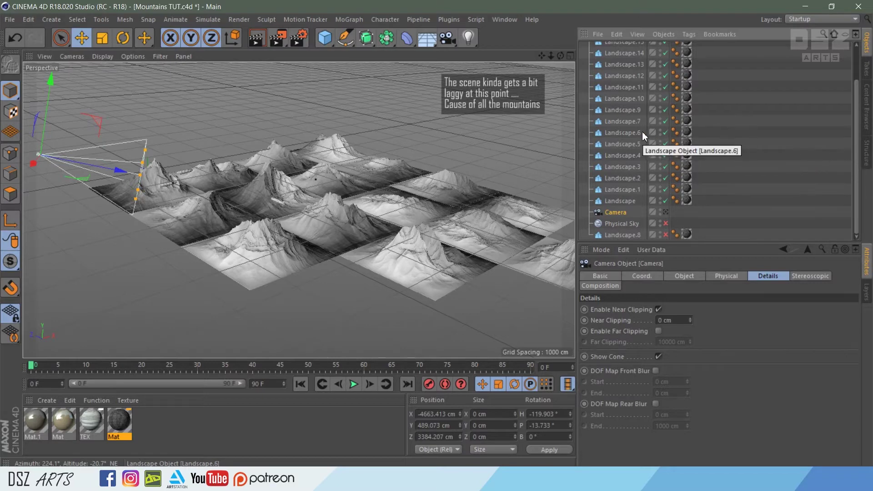
pyautogui.moveTo(468, 127)
pyautogui.keyDown('alt'); pyautogui.mouseDown()
pyautogui.moveTo(476, 139)
pyautogui.moveTo(351, 288)
pyautogui.mouseUp(); pyautogui.keyUp('alt')
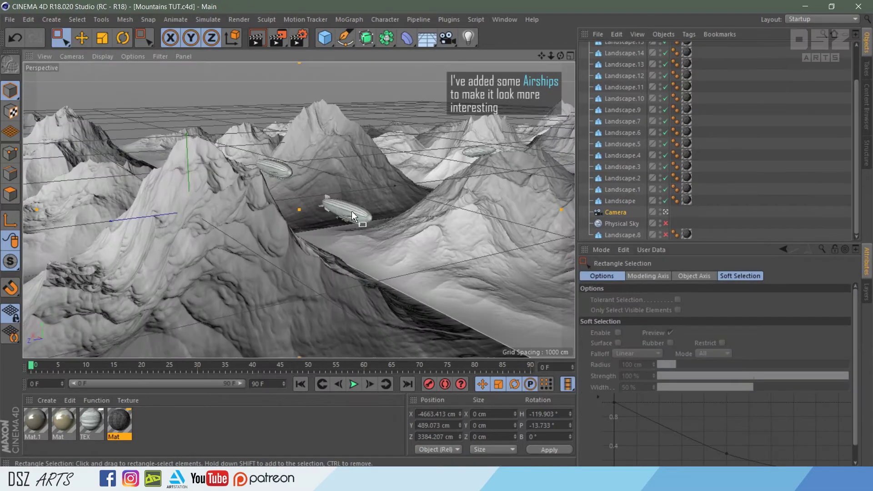
pyautogui.click(353, 211)
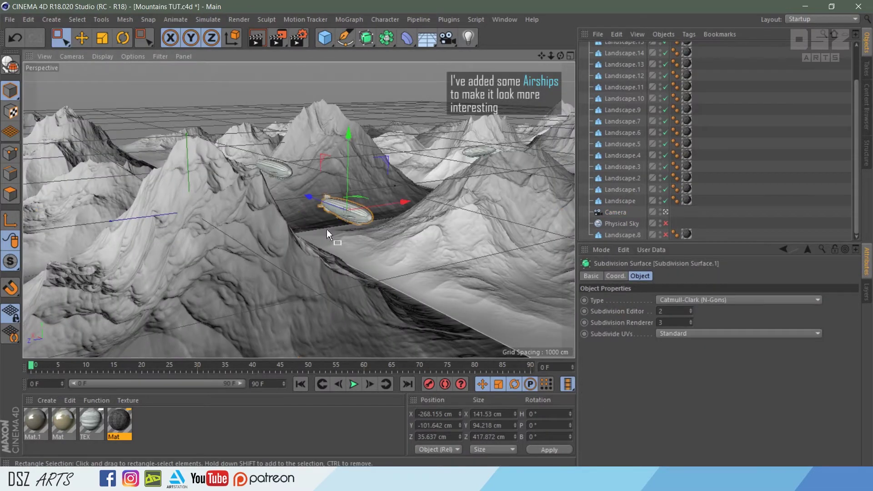
pyautogui.click(276, 164)
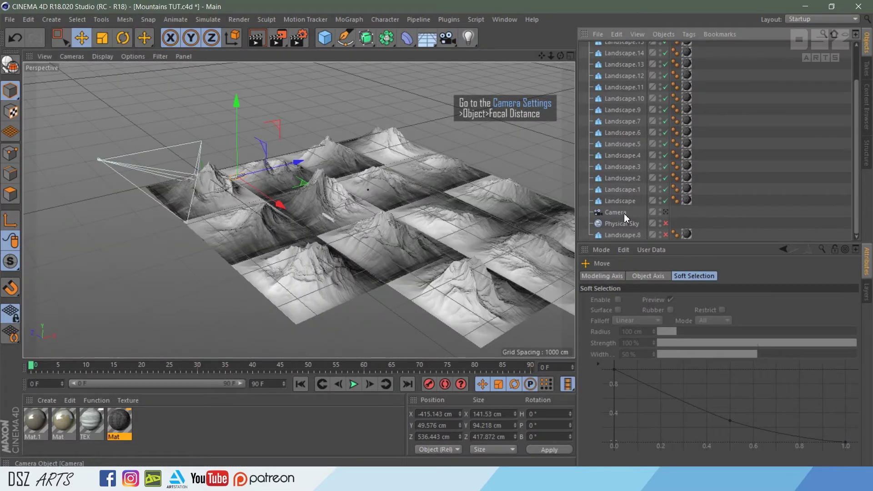
# - Set the camera's Focus Distance to 5000 cm
pyautogui.click(623, 214)
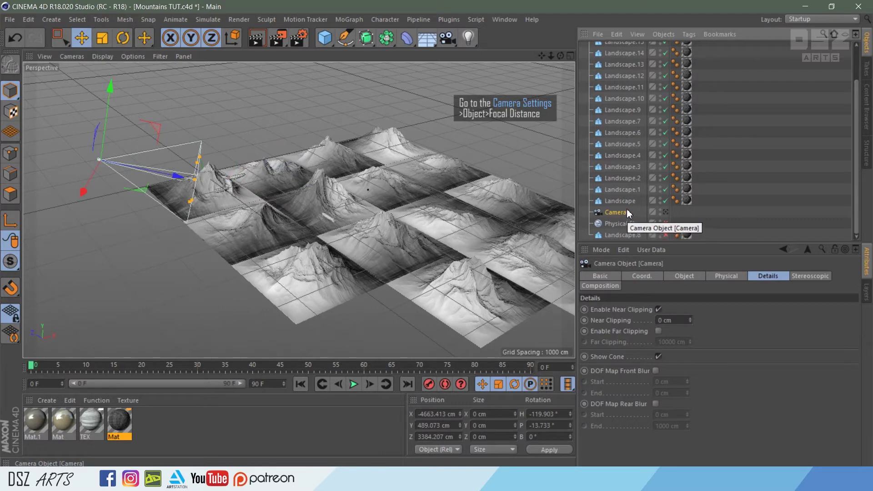
pyautogui.click(692, 277)
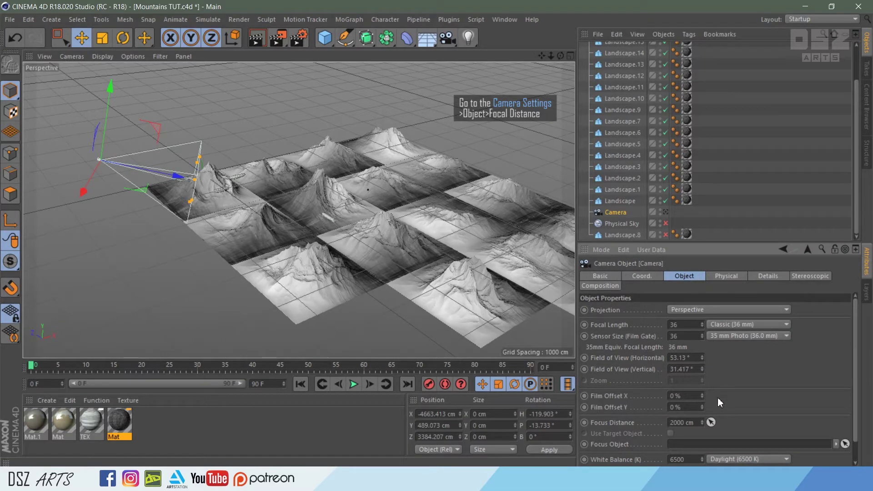
pyautogui.click(677, 422)
pyautogui.doubleClick(678, 422)
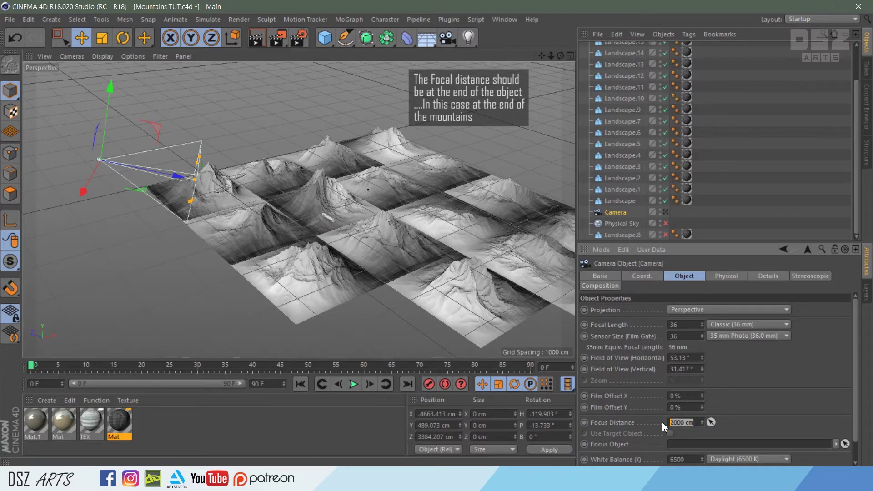
pyautogui.write('5000')
pyautogui.press('Return')
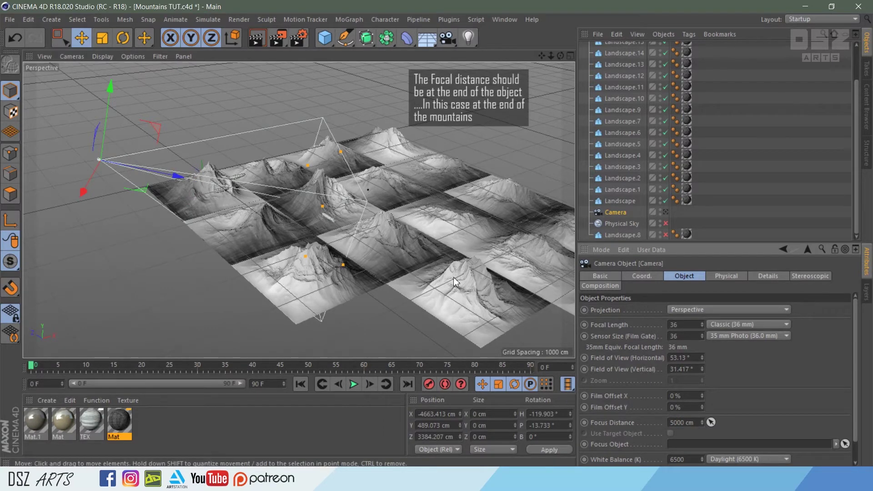
# - Check the focus plane against the mountains and raise Focus Distance to 10000 cm
pyautogui.moveTo(457, 282)
pyautogui.keyDown('alt'); pyautogui.mouseDown()
pyautogui.moveTo(342, 265)
pyautogui.moveTo(329, 247)
pyautogui.mouseUp(); pyautogui.keyUp('alt')
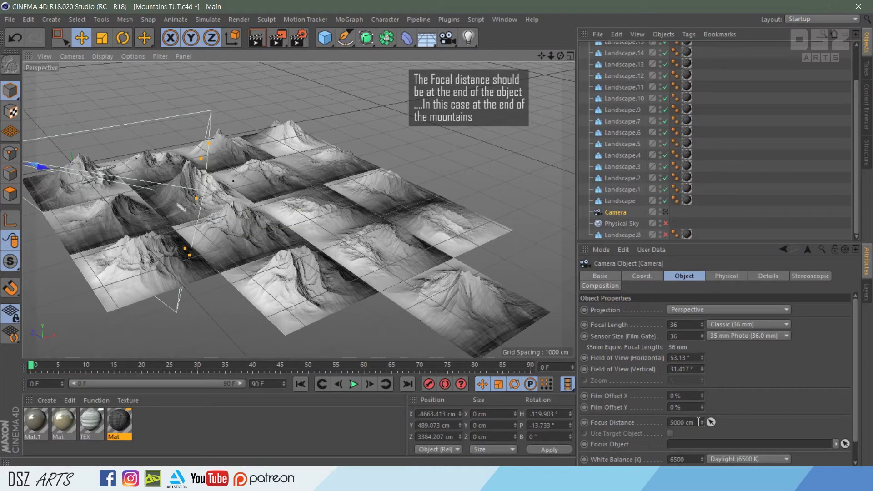
pyautogui.click(684, 422)
pyautogui.write('10000')
pyautogui.press('Return')
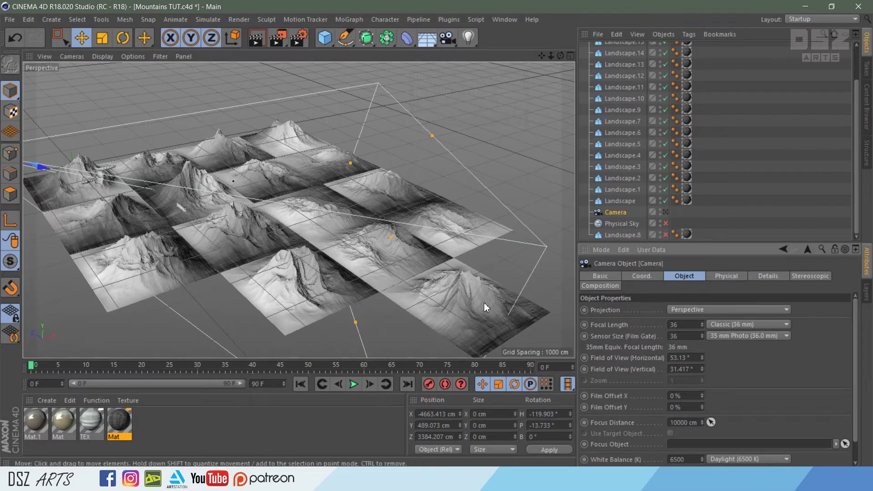
pyautogui.moveTo(462, 298)
pyautogui.keyDown('alt'); pyautogui.mouseDown()
pyautogui.moveTo(237, 128)
pyautogui.moveTo(242, 83)
pyautogui.mouseUp(); pyautogui.keyUp('alt')
pyautogui.click(617, 213)
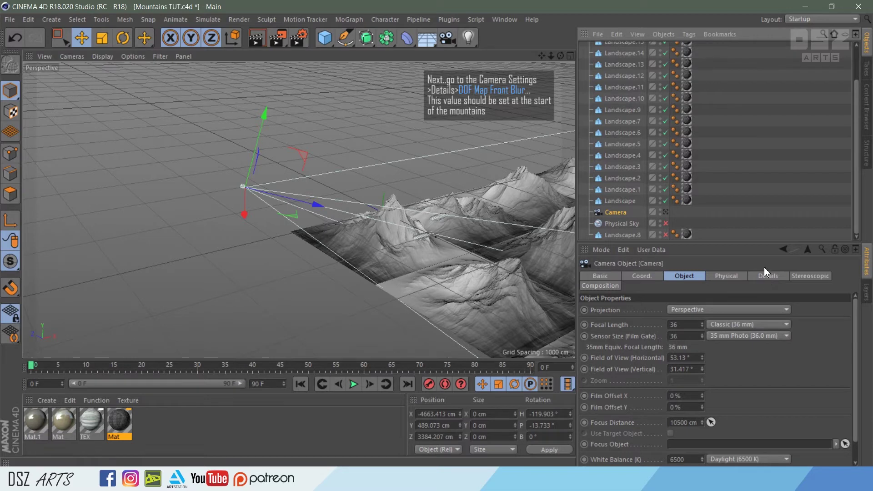
# - Enable DOF Map Front Blur and try End values of 200, 5000 and 800000 cm
pyautogui.click(775, 280)
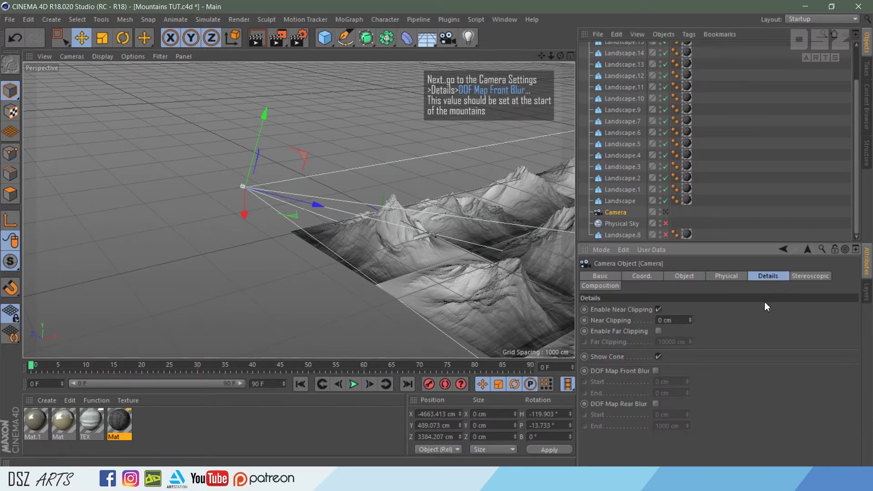
pyautogui.click(655, 370)
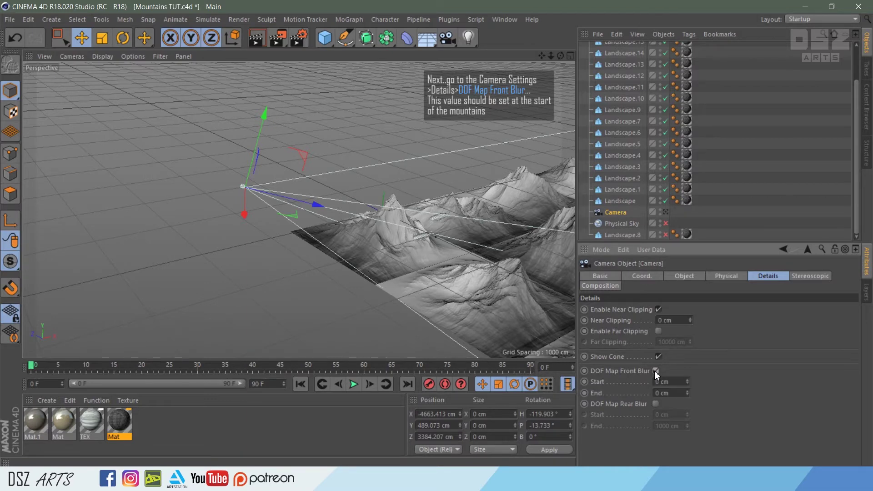
pyautogui.doubleClick(679, 392)
pyautogui.write('200')
pyautogui.press('Return')
pyautogui.doubleClick(680, 393)
pyautogui.write('5000')
pyautogui.press('Return')
pyautogui.write('800000')
pyautogui.press('Return')
# - Drag the frustum's blur plane handle to fine-tune Front Blur End to 9241.267 cm
pyautogui.moveTo(457, 269); pyautogui.dragTo(374, 255, button='middle')
pyautogui.keyDown('alt'); pyautogui.moveTo(375, 255); pyautogui.dragTo(416, 314); pyautogui.keyUp('alt')
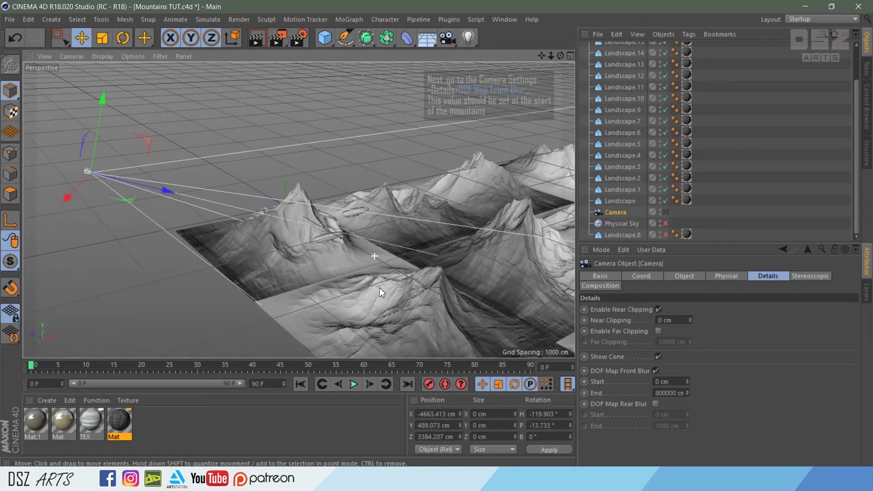
pyautogui.keyDown('alt'); pyautogui.moveTo(390, 281); pyautogui.dragTo(298, 209); pyautogui.keyUp('alt')
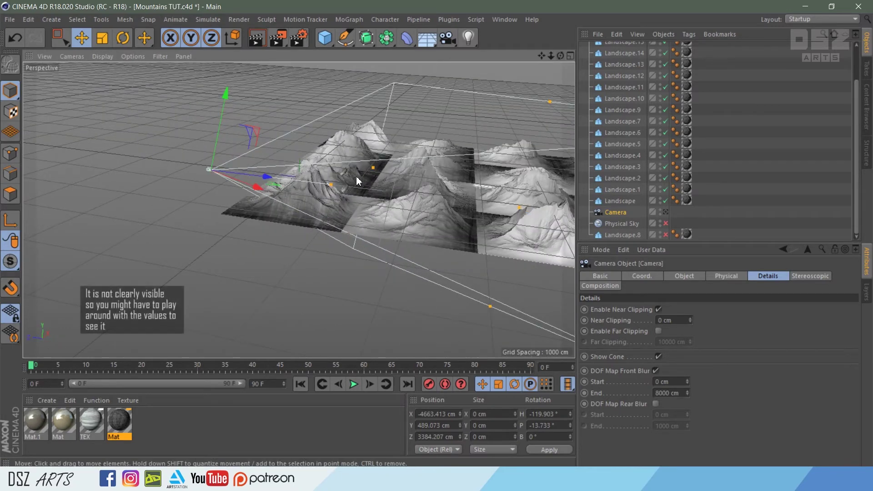
pyautogui.moveTo(560, 56); pyautogui.dragTo(543, 68)
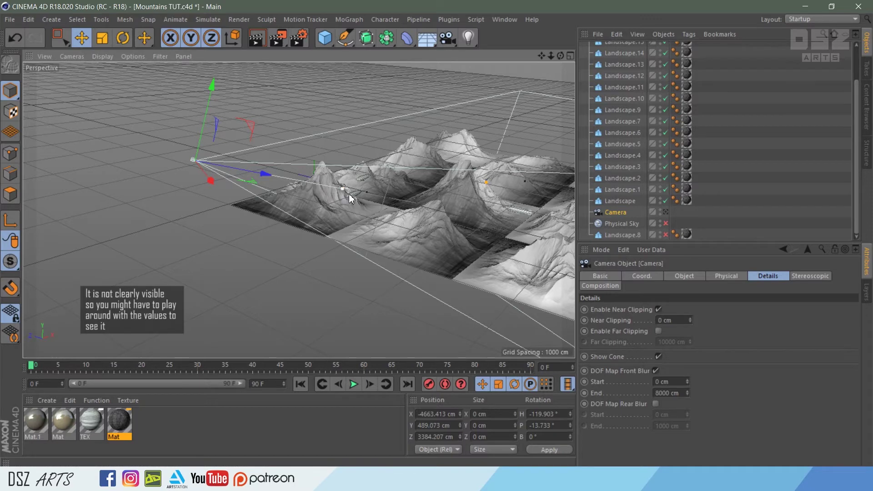
pyautogui.moveTo(337, 188); pyautogui.dragTo(279, 177)
pyautogui.moveTo(282, 179); pyautogui.dragTo(283, 180)
pyautogui.keyDown('alt'); pyautogui.moveTo(325, 270); pyautogui.dragTo(288, 250); pyautogui.keyUp('alt')
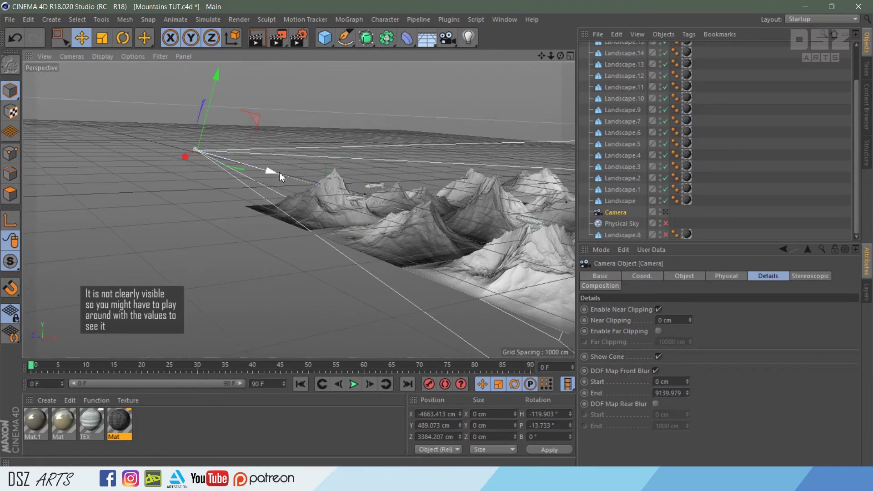
pyautogui.moveTo(278, 174); pyautogui.dragTo(274, 174)
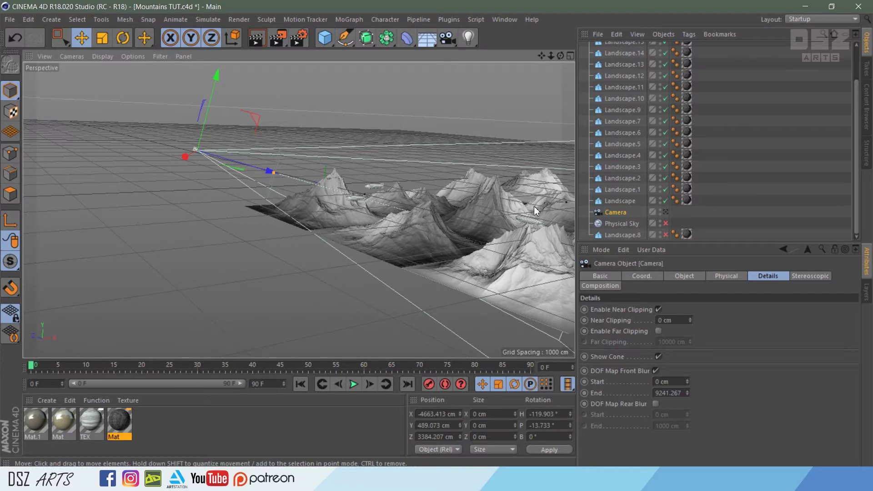
pyautogui.click(301, 39)
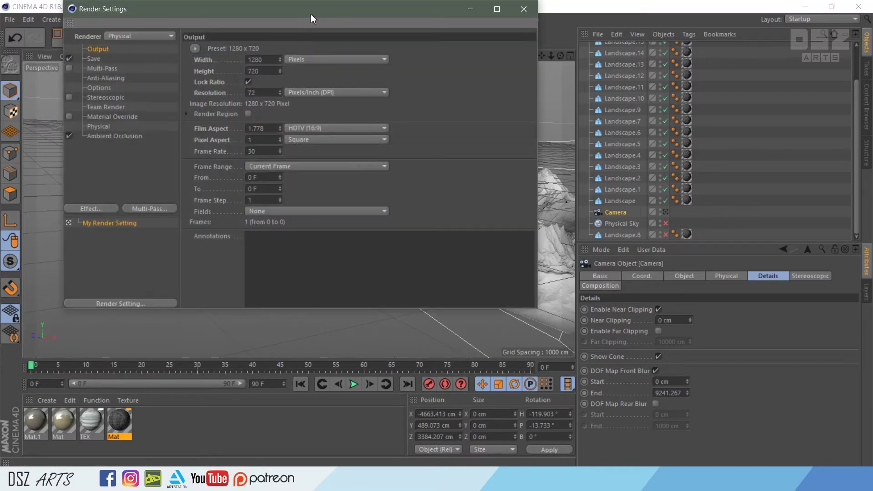
# - Turn on Multi-Pass for the Physical renderer in Render Settings
pyautogui.moveTo(310, 14)
pyautogui.mouseDown()
pyautogui.moveTo(478, 72)
pyautogui.moveTo(454, 66)
pyautogui.mouseUp()
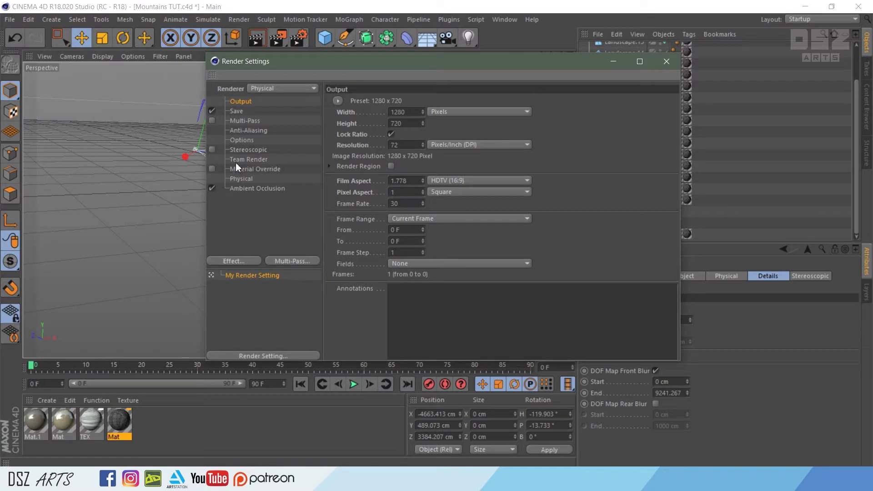
pyautogui.click(240, 175)
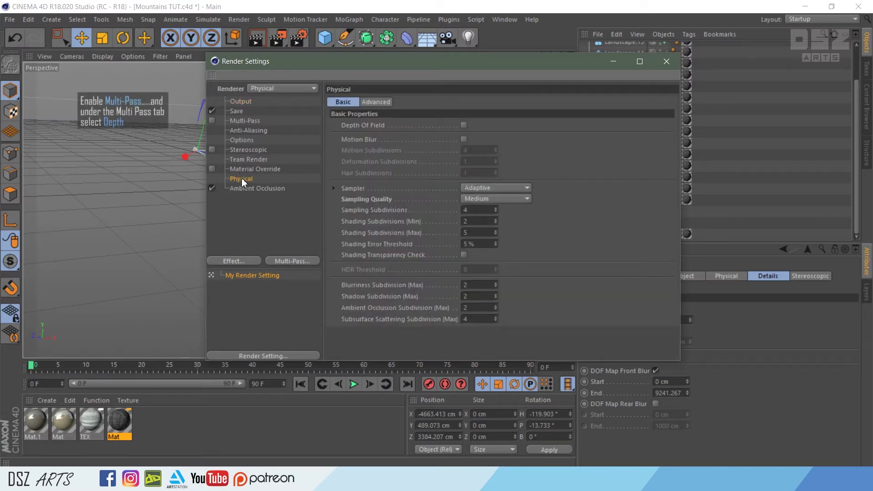
pyautogui.click(245, 123)
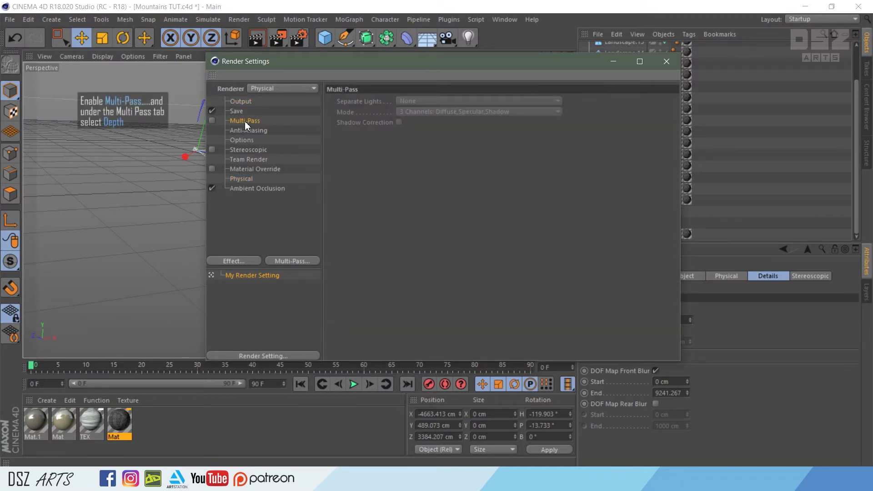
pyautogui.click(211, 121)
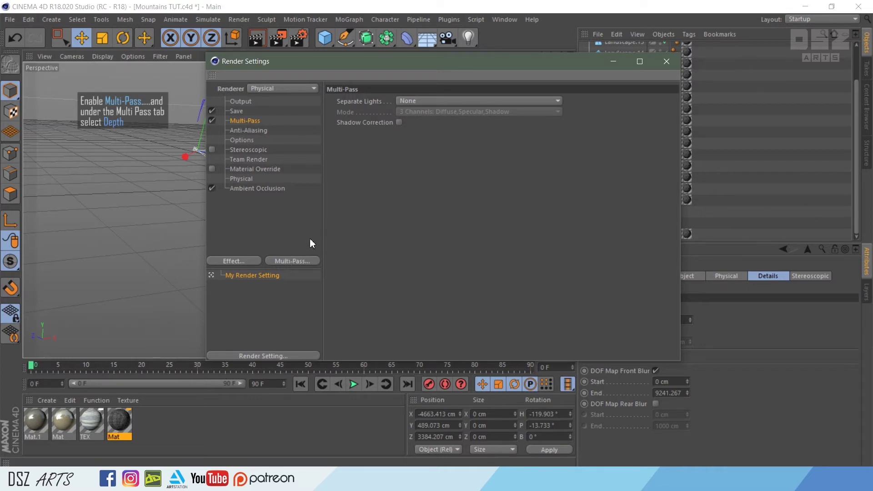
# - Add a Depth multi-pass and enable Multi-Pass Image Save as a separate file
pyautogui.click(299, 262)
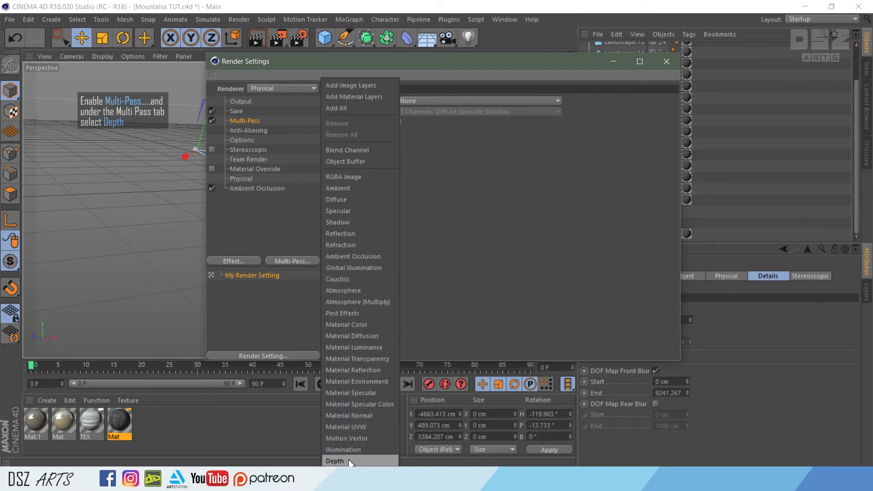
pyautogui.click(373, 462)
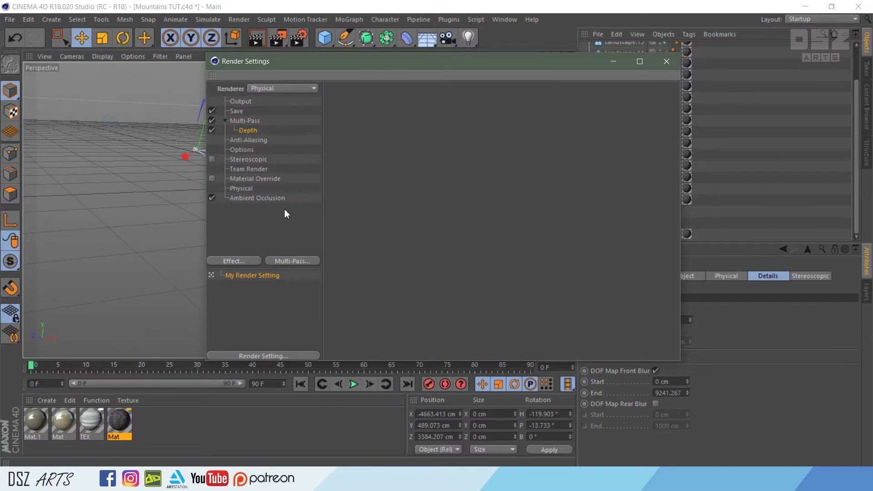
pyautogui.click(248, 112)
pyautogui.click(361, 242)
pyautogui.doubleClick(360, 242)
pyautogui.click(360, 242)
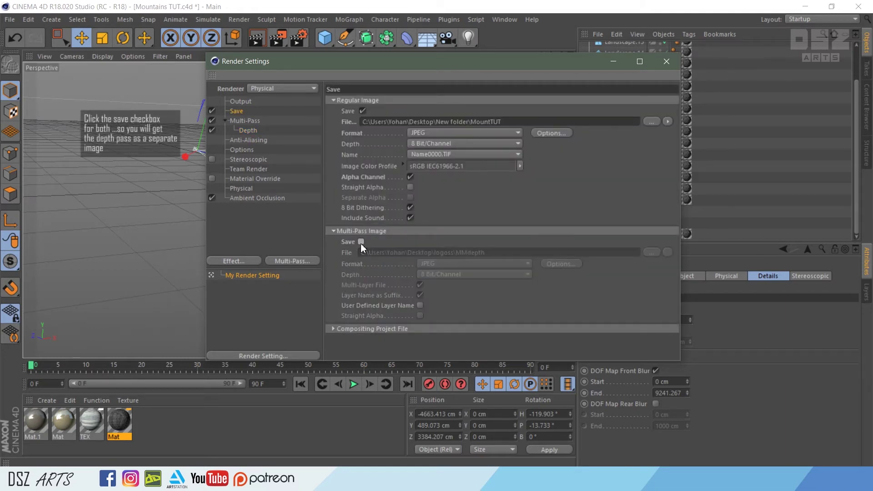
pyautogui.click(361, 242)
# - Copy the regular render's save path into the multi-pass File field and close Render Settings
pyautogui.moveTo(500, 122); pyautogui.dragTo(364, 123)
pyautogui.hotkey('ctrl', 'c')
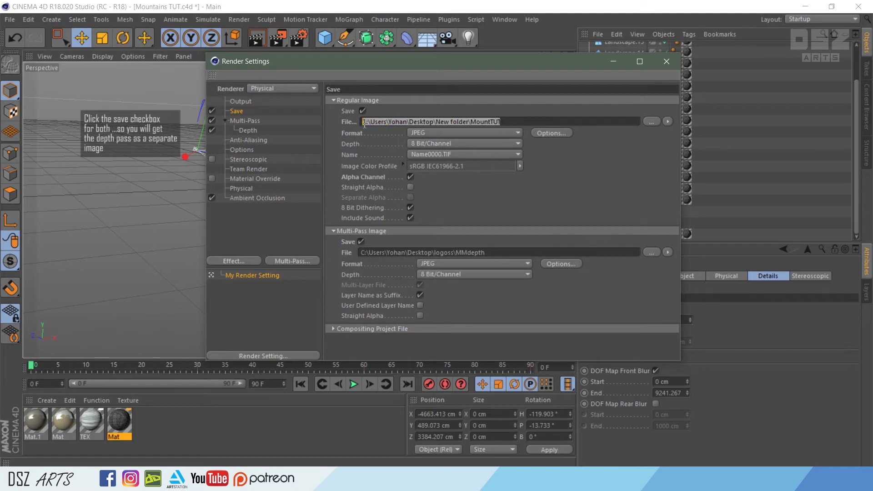
pyautogui.moveTo(473, 252); pyautogui.dragTo(361, 253)
pyautogui.hotkey('ctrl', 'v')
pyautogui.click(666, 61)
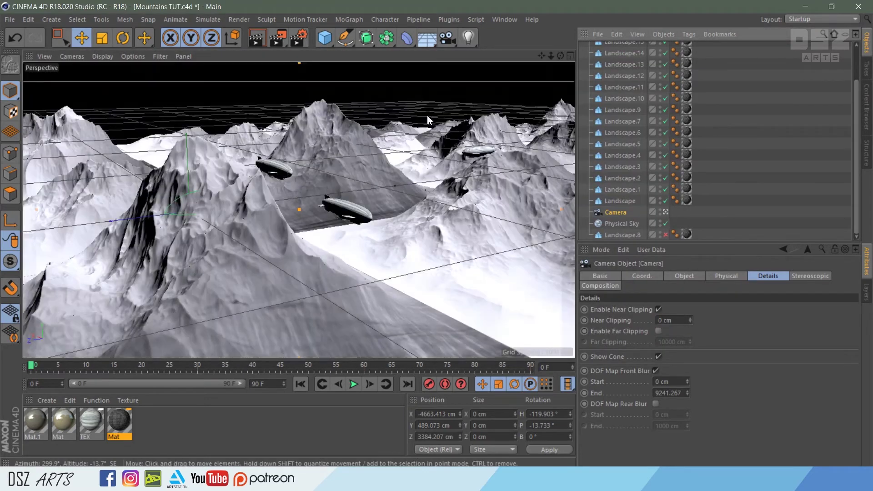
# - Render to the Picture Viewer full screen, then enlarge the output folder's thumbnails
pyautogui.click(279, 37)
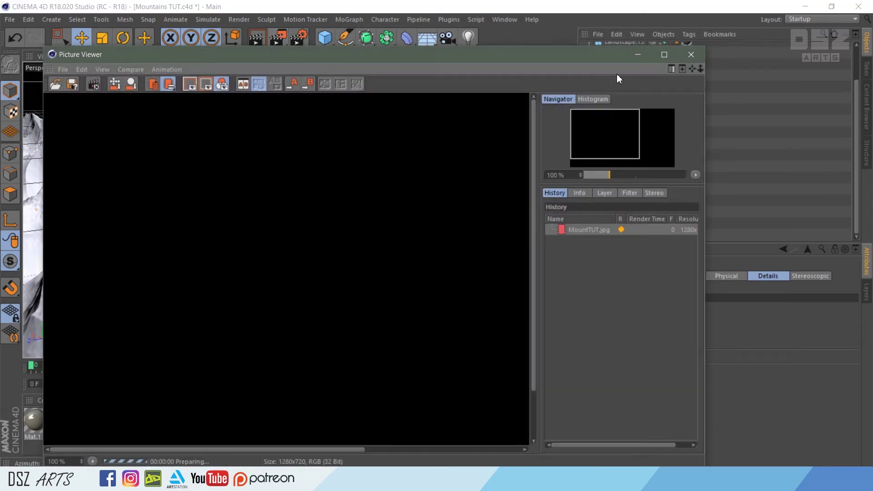
pyautogui.click(666, 63)
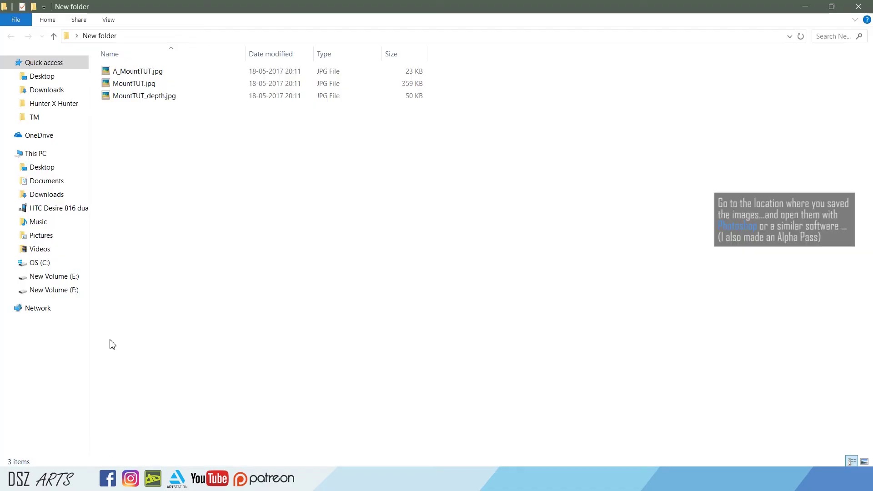
pyautogui.keyDown('ctrl'); pyautogui.scroll(2, 147, 256); pyautogui.keyUp('ctrl')
pyautogui.keyDown('ctrl'); pyautogui.scroll(1, 146, 256); pyautogui.keyUp('ctrl')
pyautogui.keyDown('ctrl'); pyautogui.scroll(1, 147, 256); pyautogui.keyUp('ctrl')
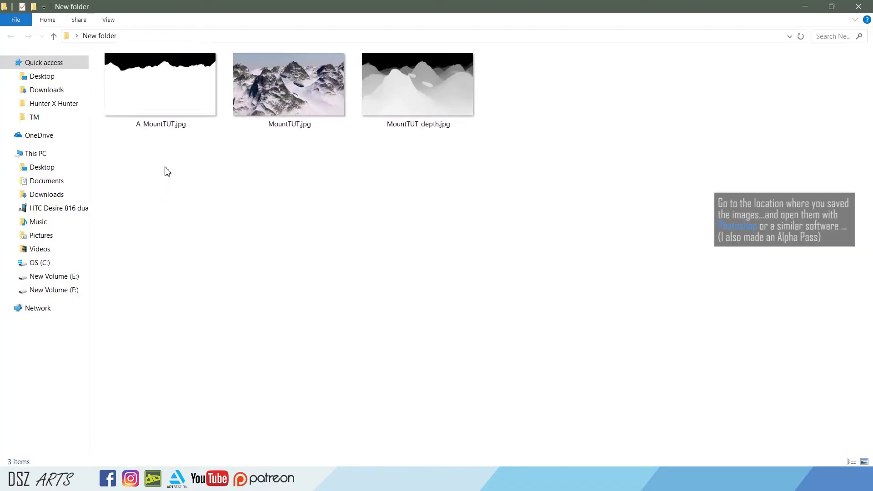
pyautogui.doubleClick(174, 123)
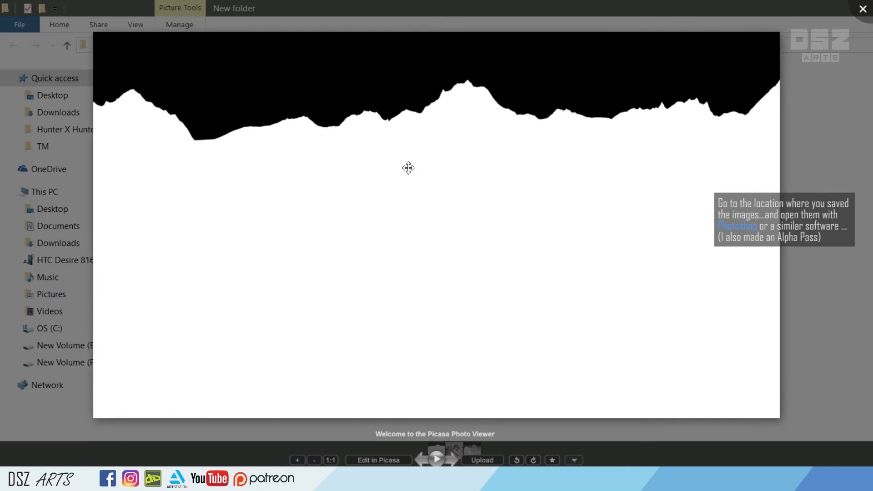
pyautogui.press('Right')
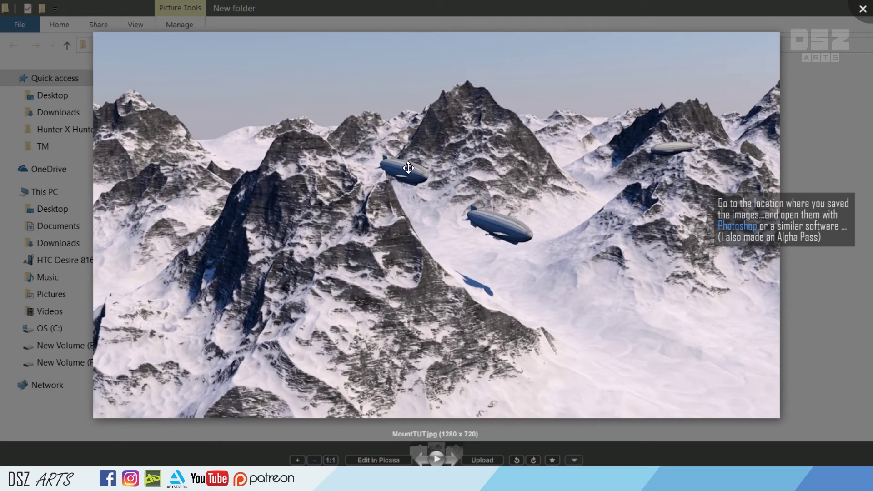
pyautogui.press('Right')
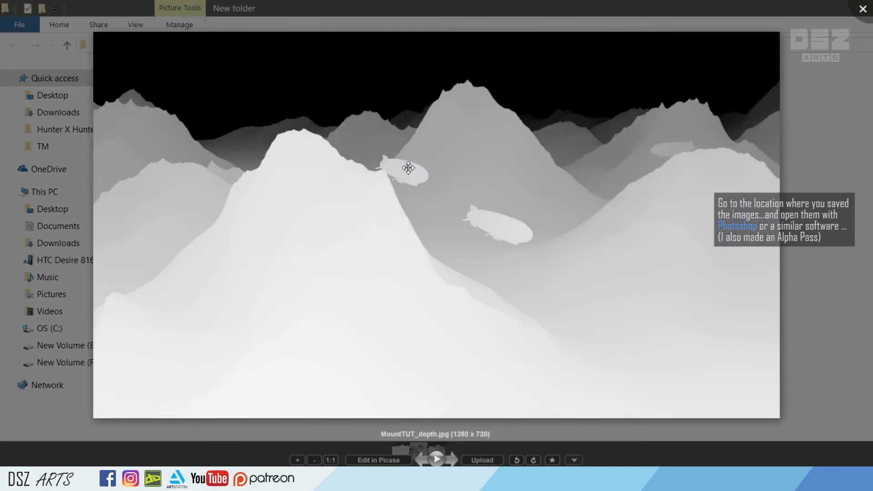
pyautogui.moveTo(500, 228); pyautogui.dragTo(479, 222)
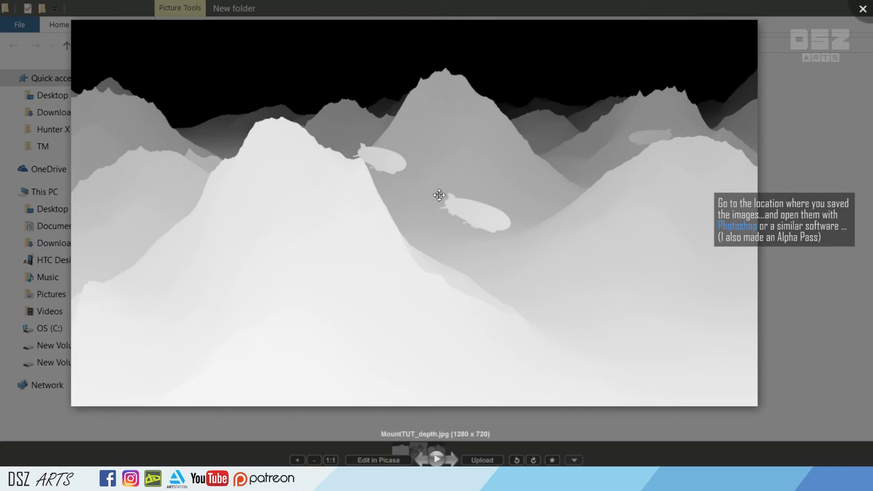
pyautogui.scroll(2, 443, 199)
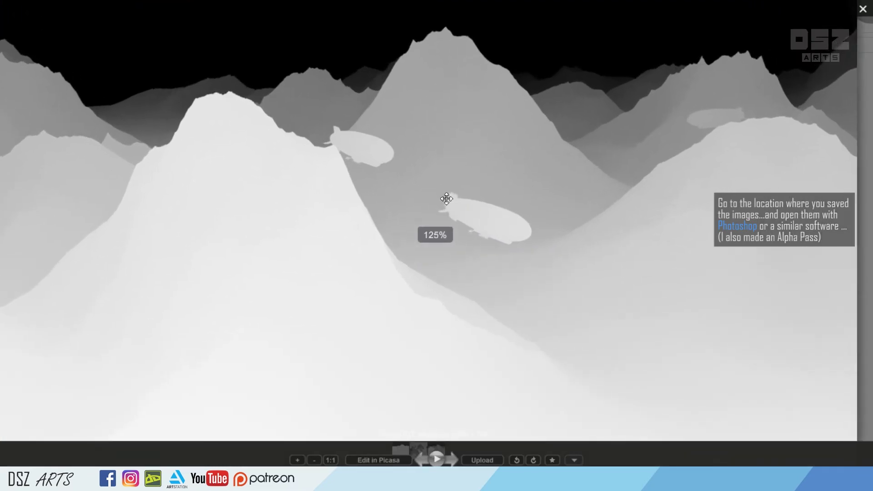
pyautogui.scroll(2, 478, 254)
pyautogui.moveTo(492, 272); pyautogui.dragTo(495, 219)
pyautogui.moveTo(499, 156); pyautogui.dragTo(463, 221)
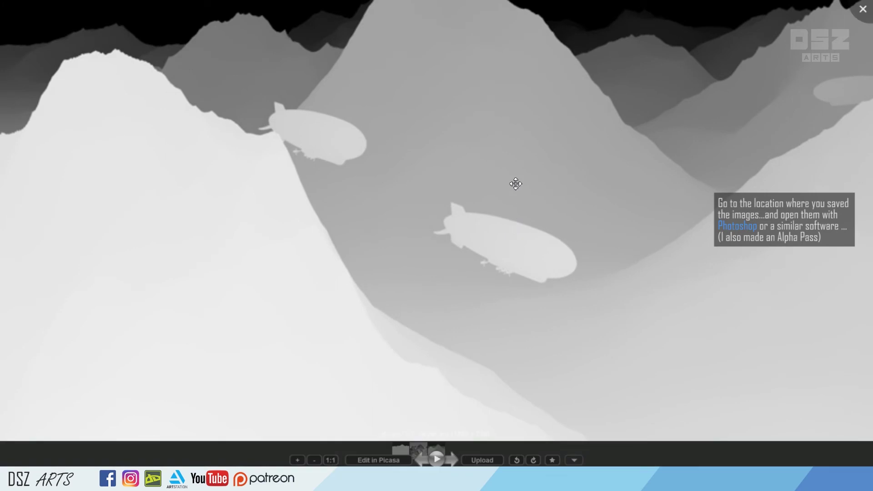
pyautogui.moveTo(565, 175); pyautogui.dragTo(508, 220)
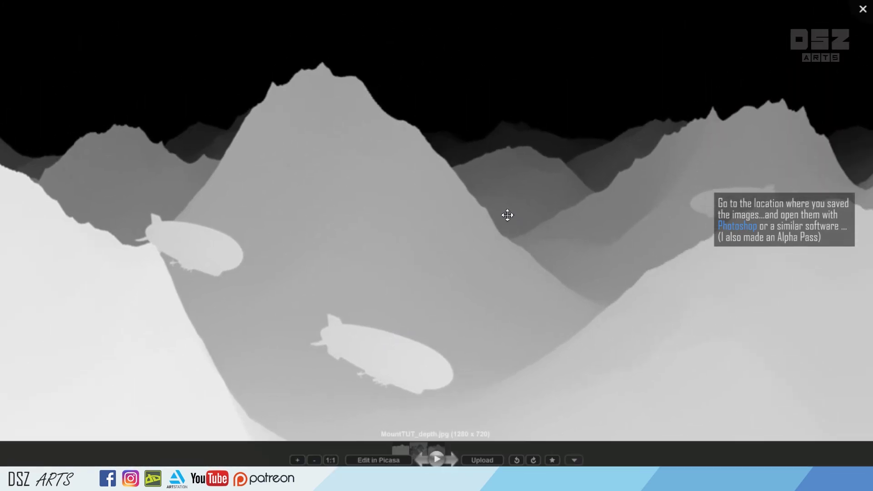
pyautogui.moveTo(370, 200); pyautogui.dragTo(642, 206)
pyautogui.moveTo(424, 206); pyautogui.dragTo(524, 195)
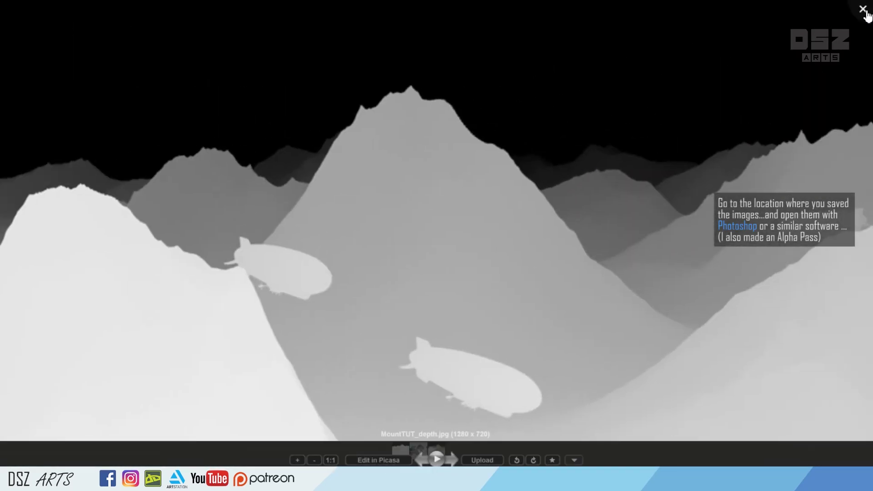
pyautogui.click(862, 9)
pyautogui.click(299, 81)
# - Open MountTUT.jpg in Photoshop CS6 and place MountTUT_depth.jpg over it as a layer
pyautogui.rightClick(299, 81)
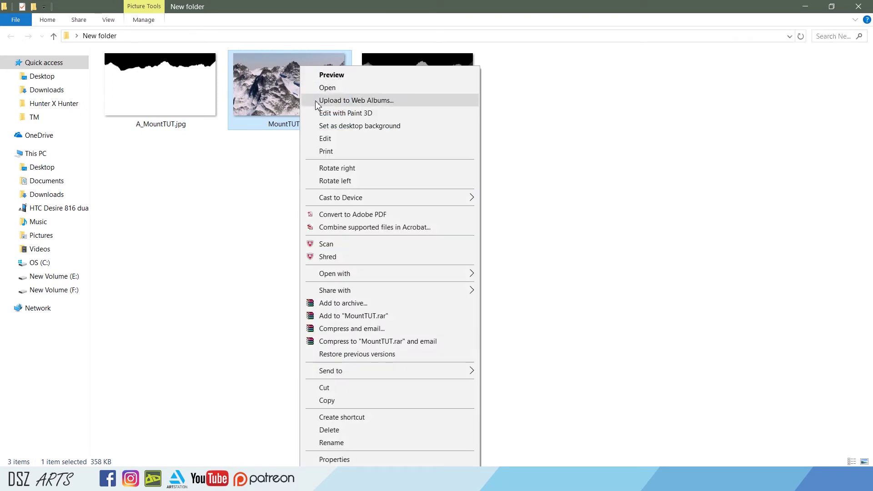
pyautogui.moveTo(334, 274)
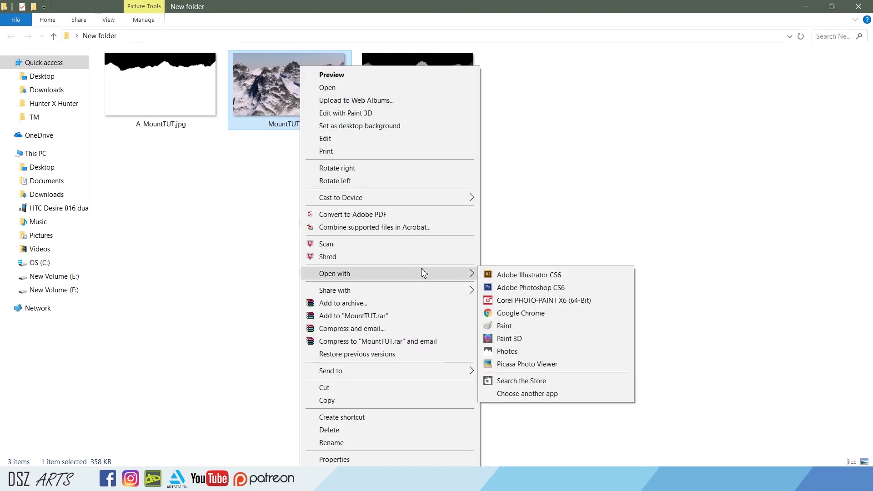
pyautogui.click(516, 288)
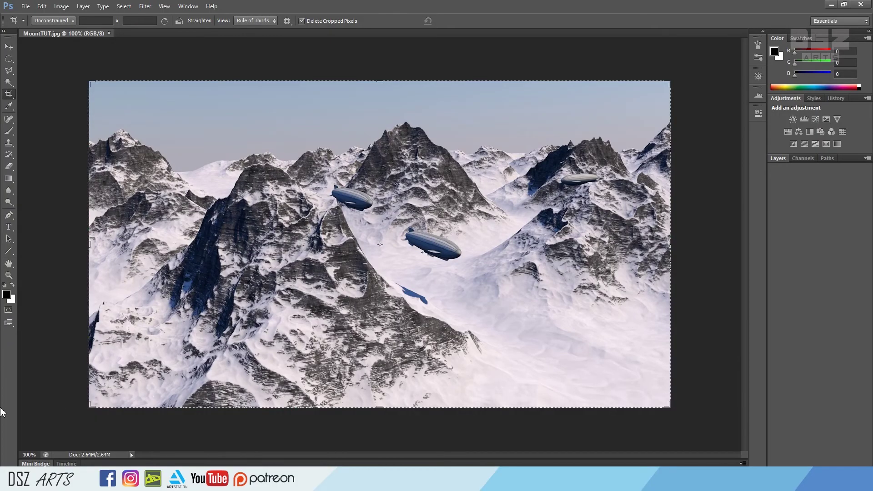
pyautogui.click(831, 5)
pyautogui.moveTo(438, 96); pyautogui.dragTo(293, 374)
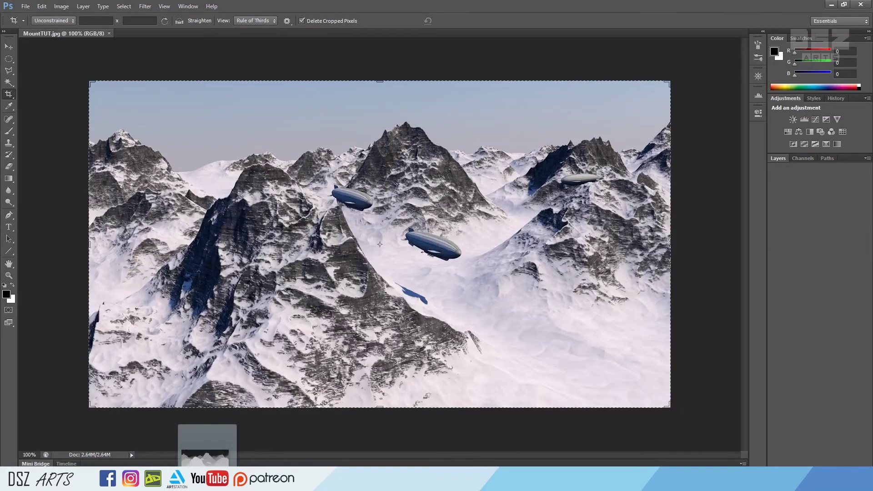
pyautogui.moveTo(293, 373); pyautogui.dragTo(336, 235)
pyautogui.press('Return')
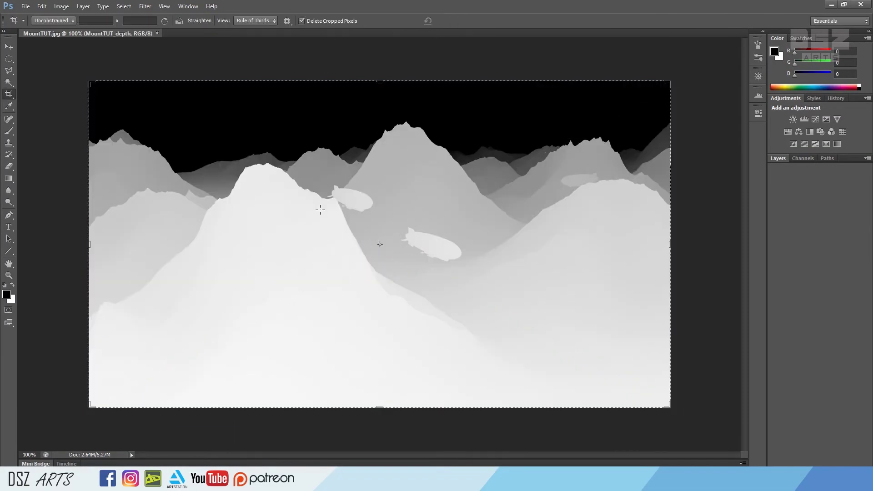
pyautogui.press('v')
pyautogui.press('Return')
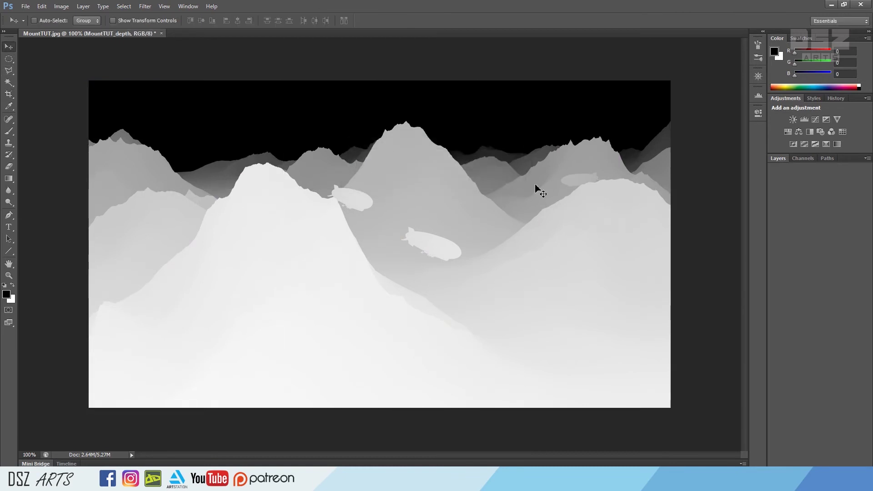
# - Invert the MountTUT_depth layer with Image > Adjustments > Invert
pyautogui.click(781, 160)
pyautogui.press('e')
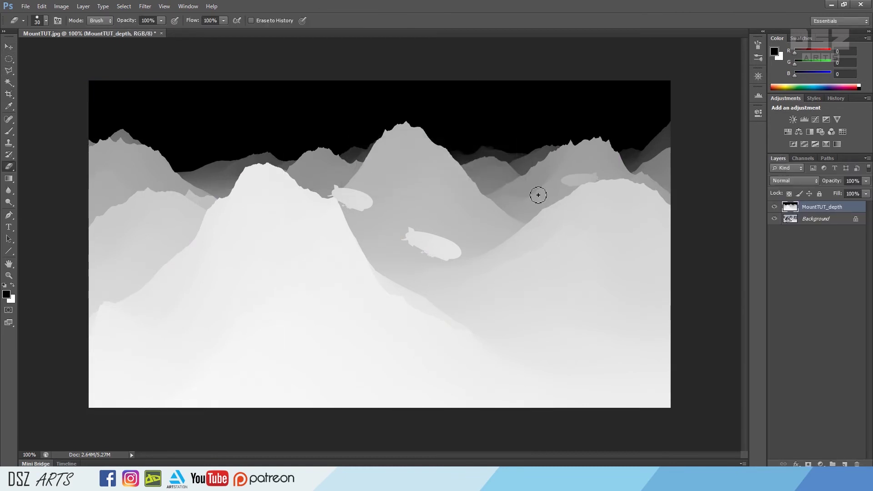
pyautogui.click(58, 7)
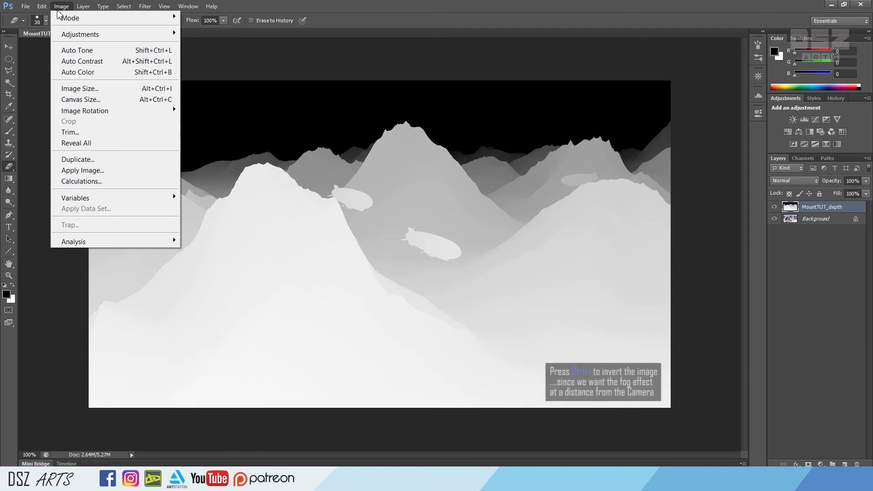
pyautogui.moveTo(80, 34)
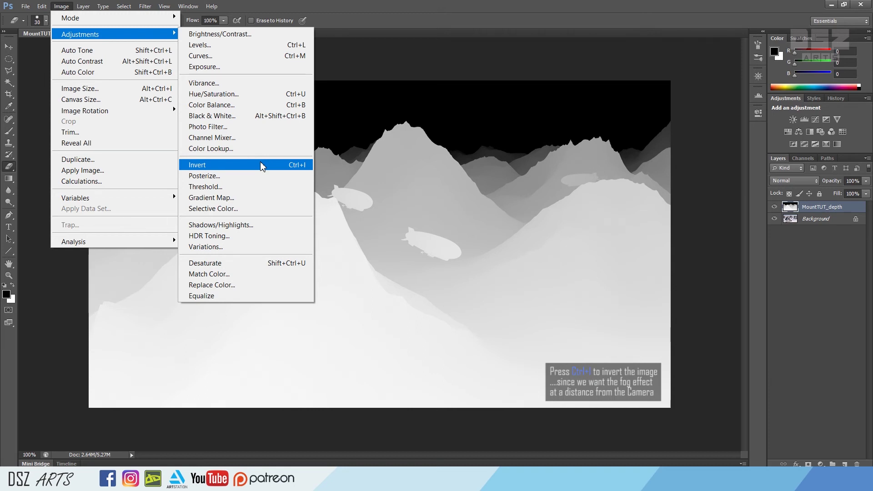
pyautogui.click(262, 166)
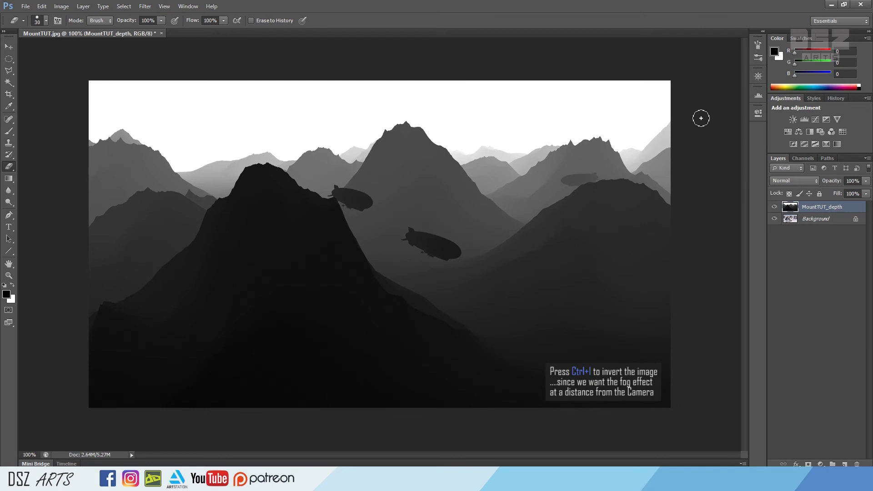
pyautogui.click(799, 182)
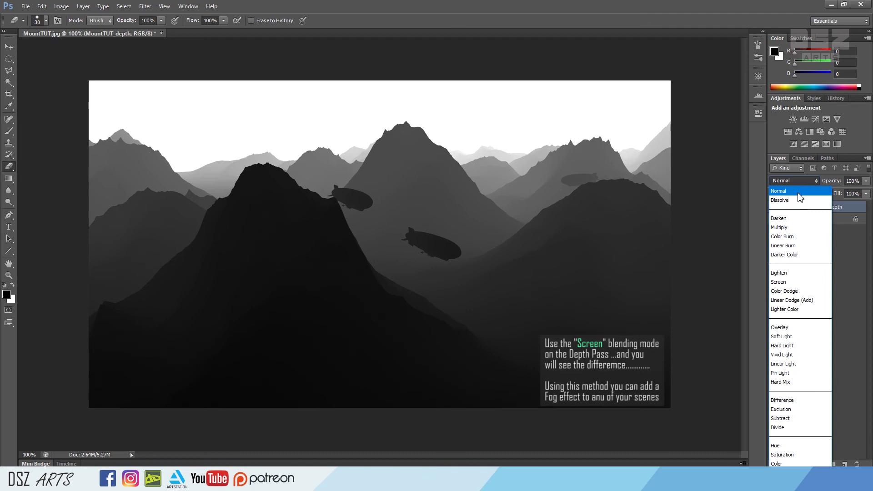
# - Set MountTUT_depth to Screen blend mode and toggle its visibility to compare the fog
pyautogui.click(794, 283)
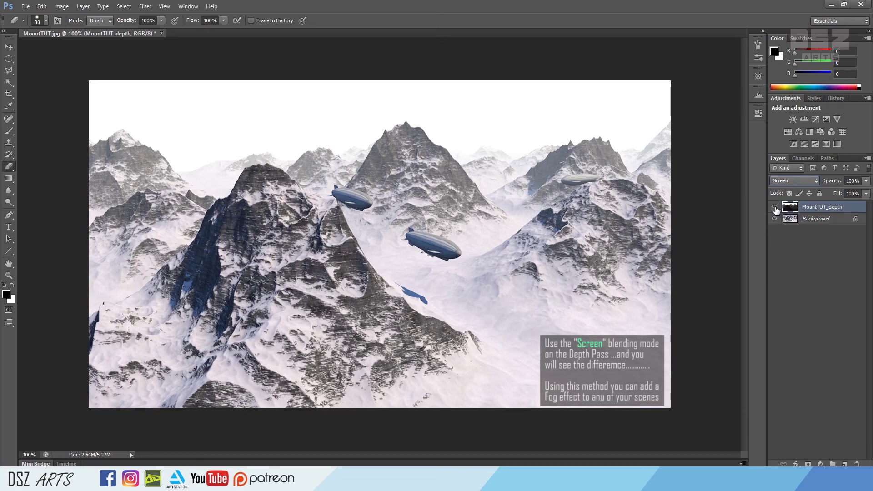
pyautogui.click(774, 207)
pyautogui.click(774, 207)
pyautogui.click(775, 208)
pyautogui.click(774, 207)
pyautogui.click(775, 207)
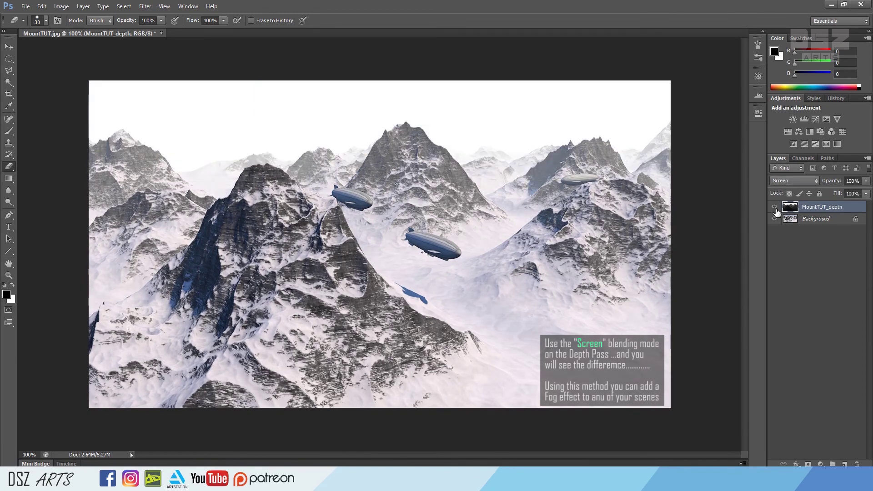